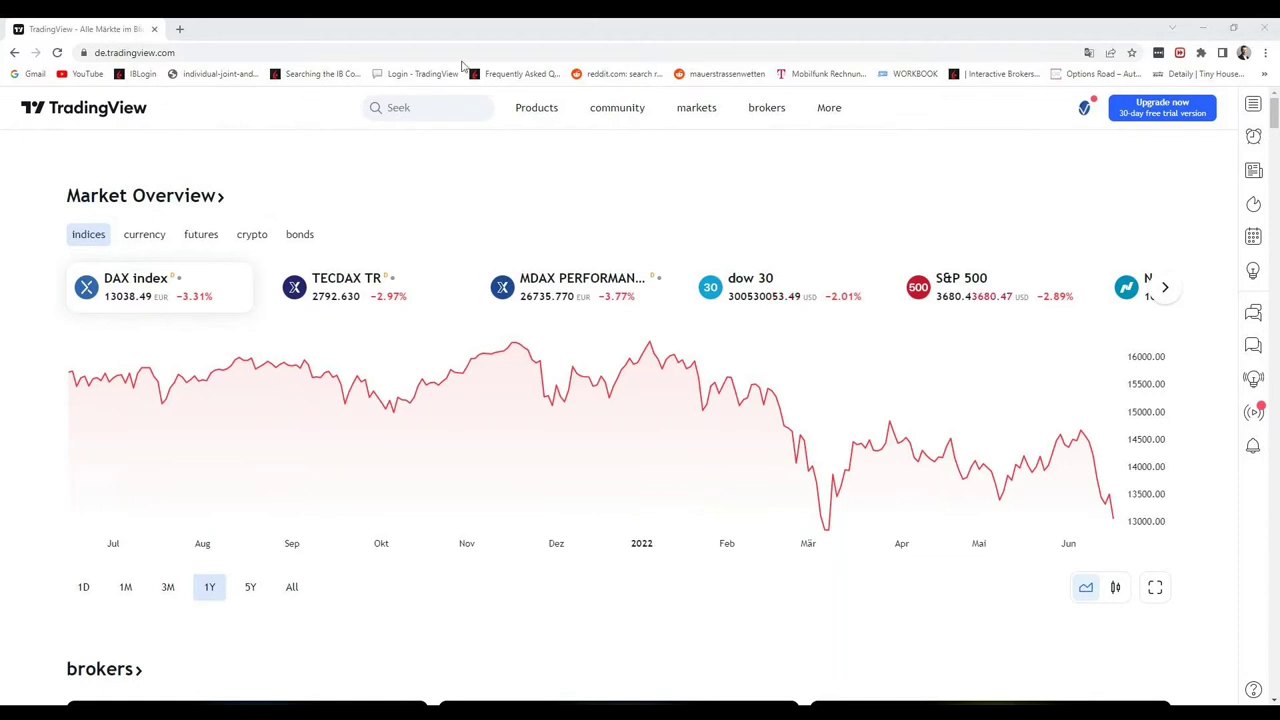
Step: Search for 'tsla' and open the Tesla, Inc. (TSLA, NASDAQ) daily chart
click(420, 110)
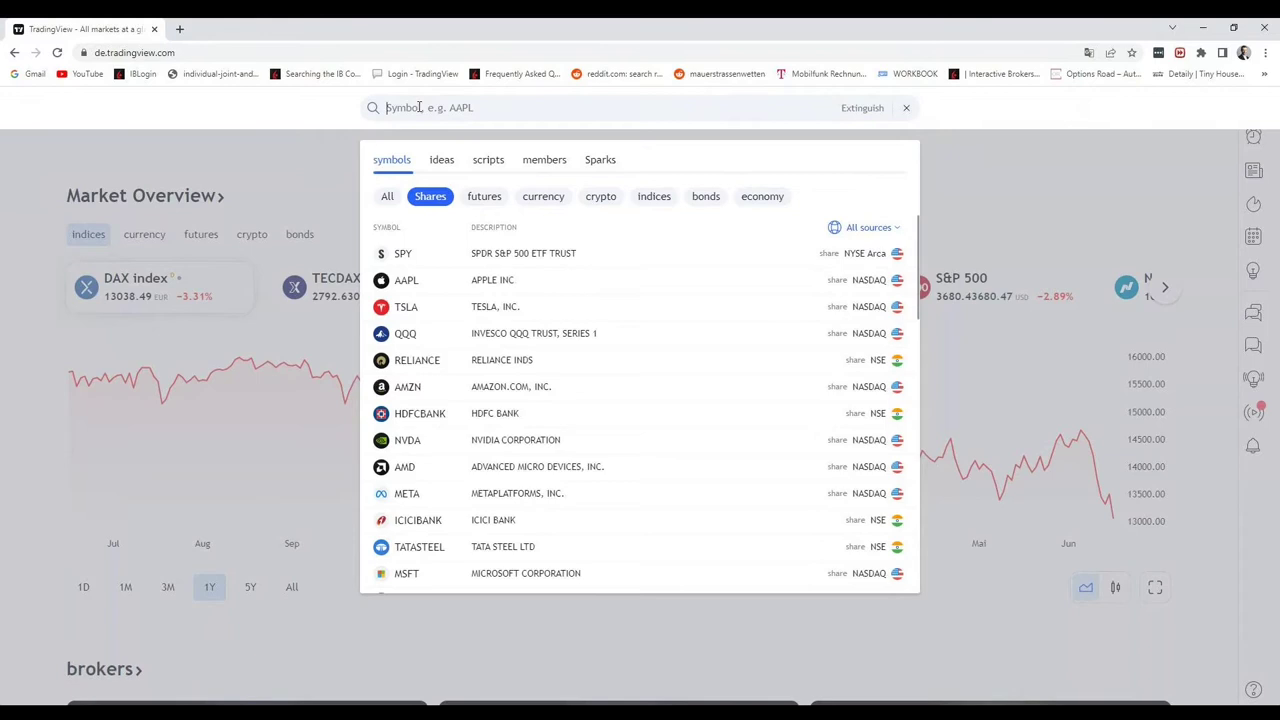
text(tsla)
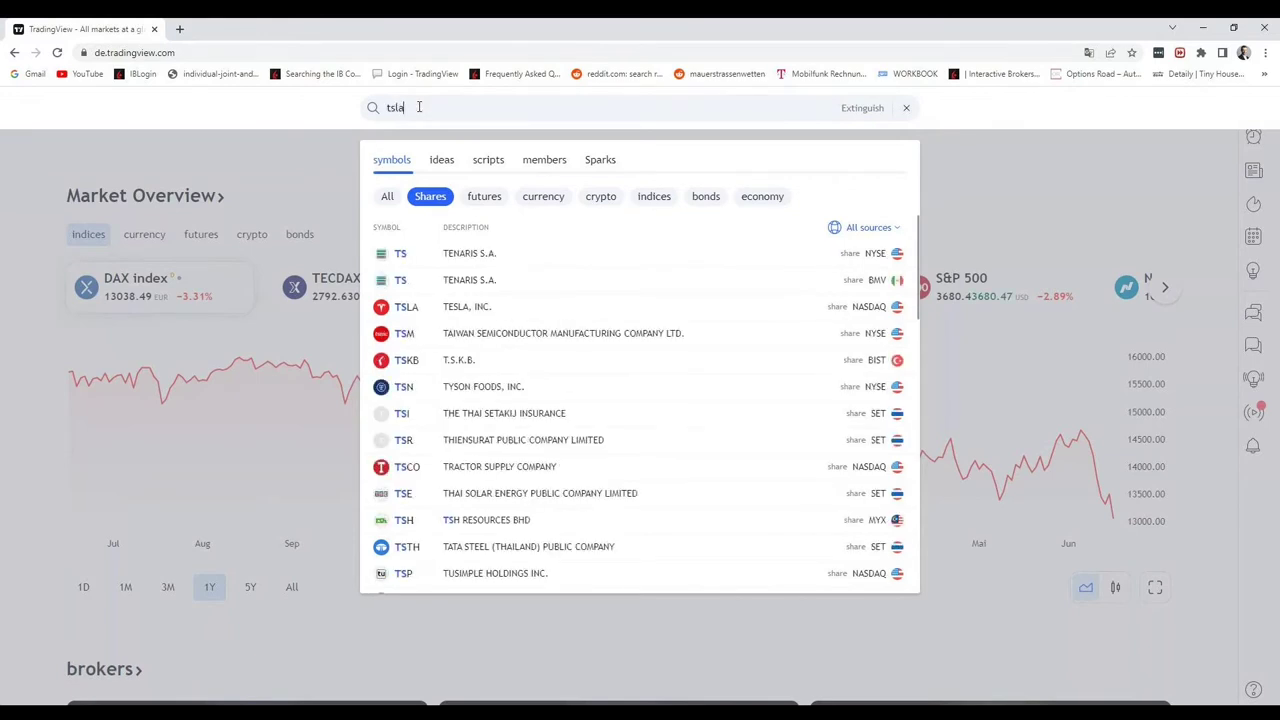
click(492, 257)
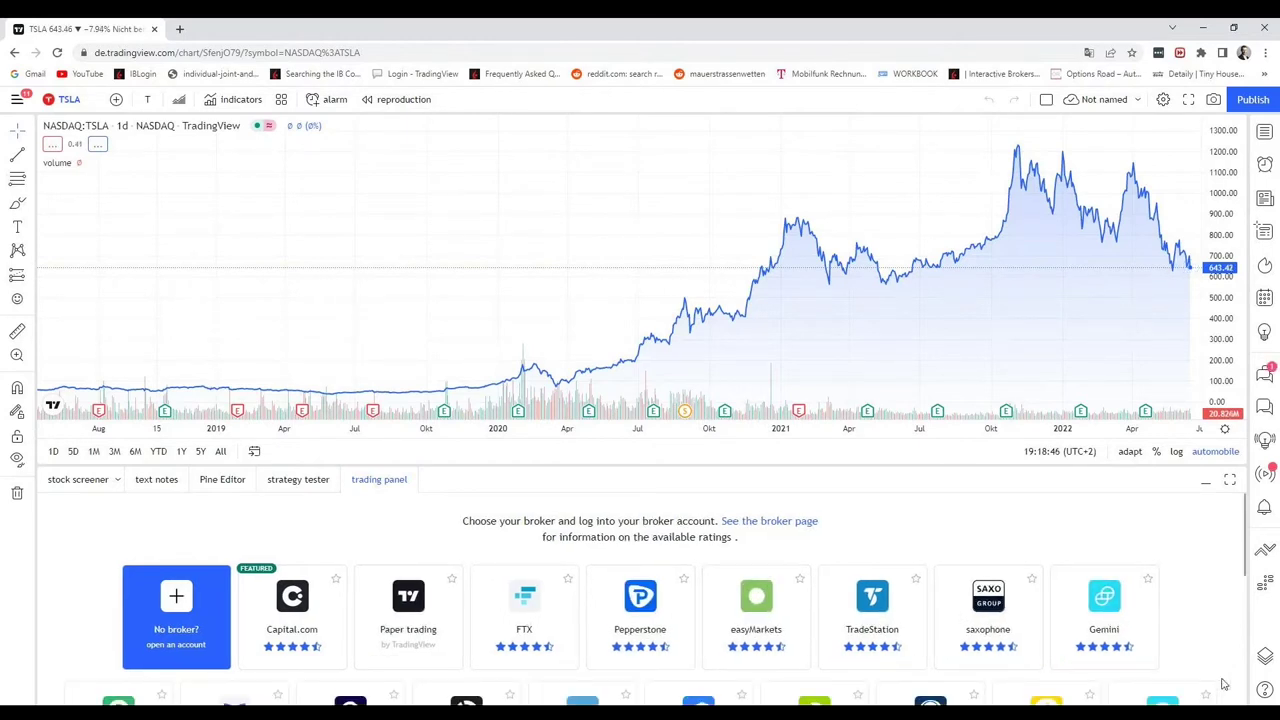
Step: Choose Interactive Brokers from the Trading Panel broker list to connect
scroll(1205, 620, down, 3)
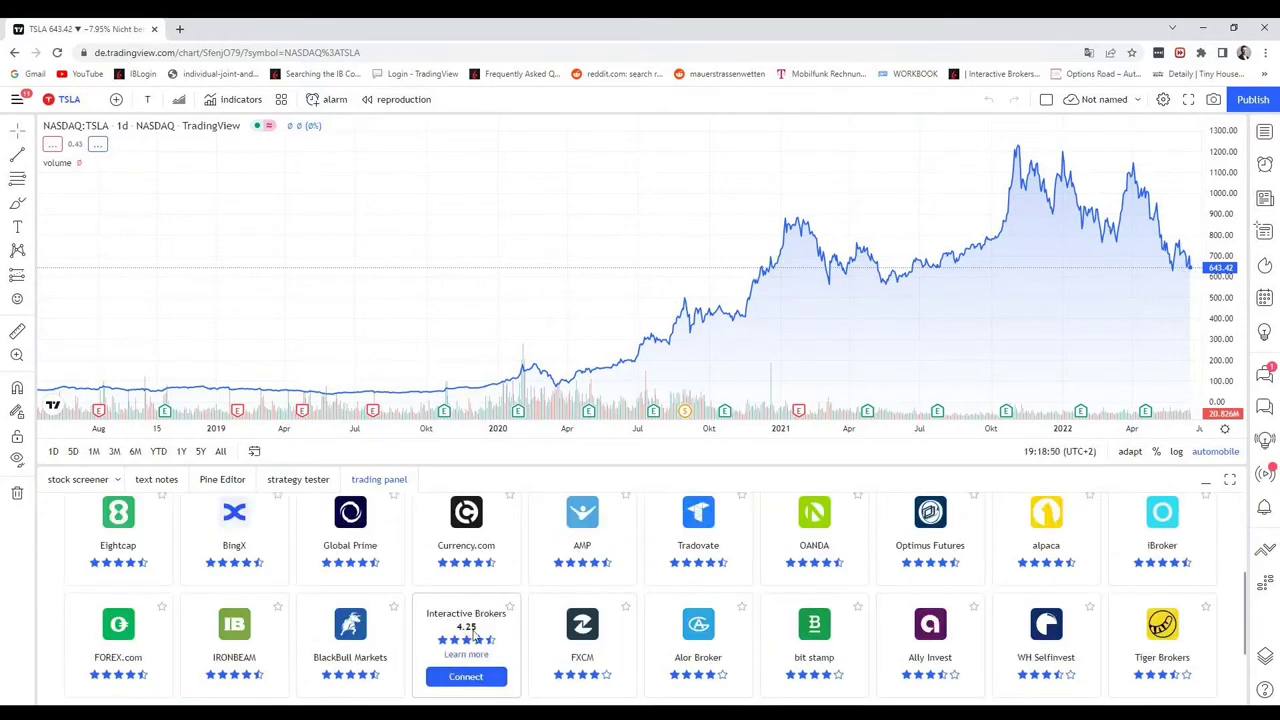
mouse_move(466, 640)
click(480, 678)
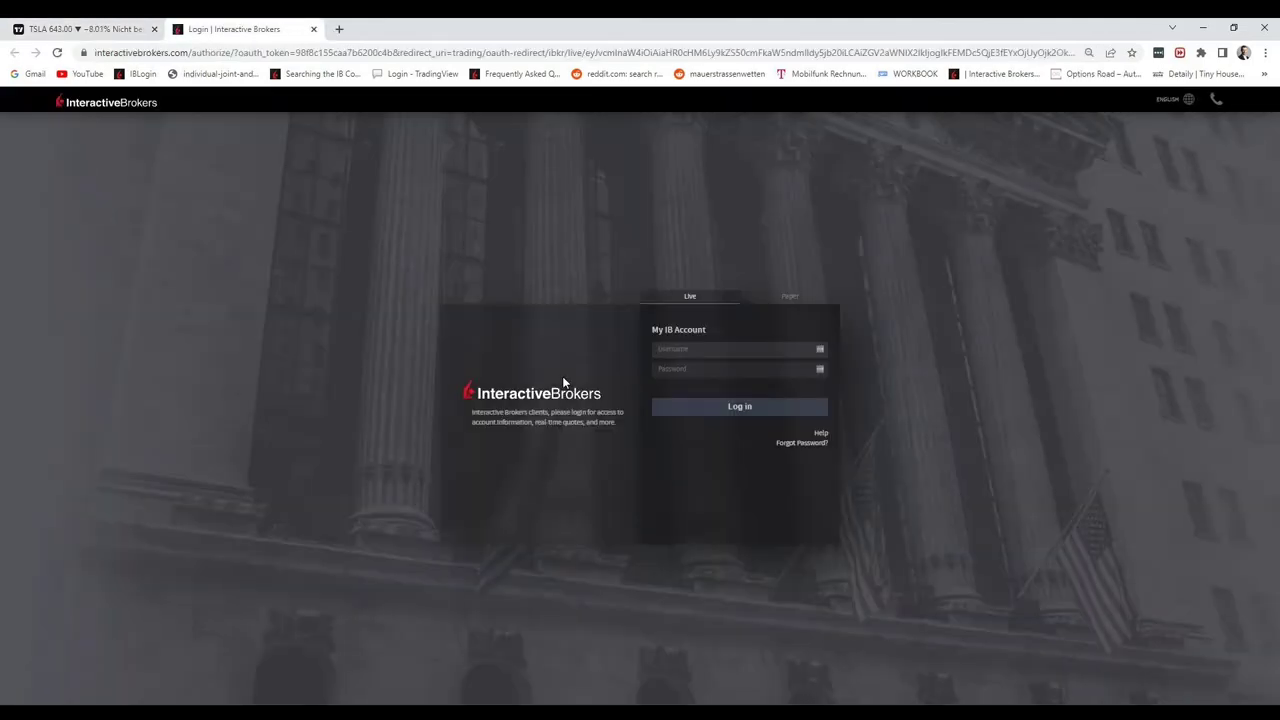
Step: Sign in to the Interactive Brokers login page with the account credentials
click(770, 348)
click(810, 404)
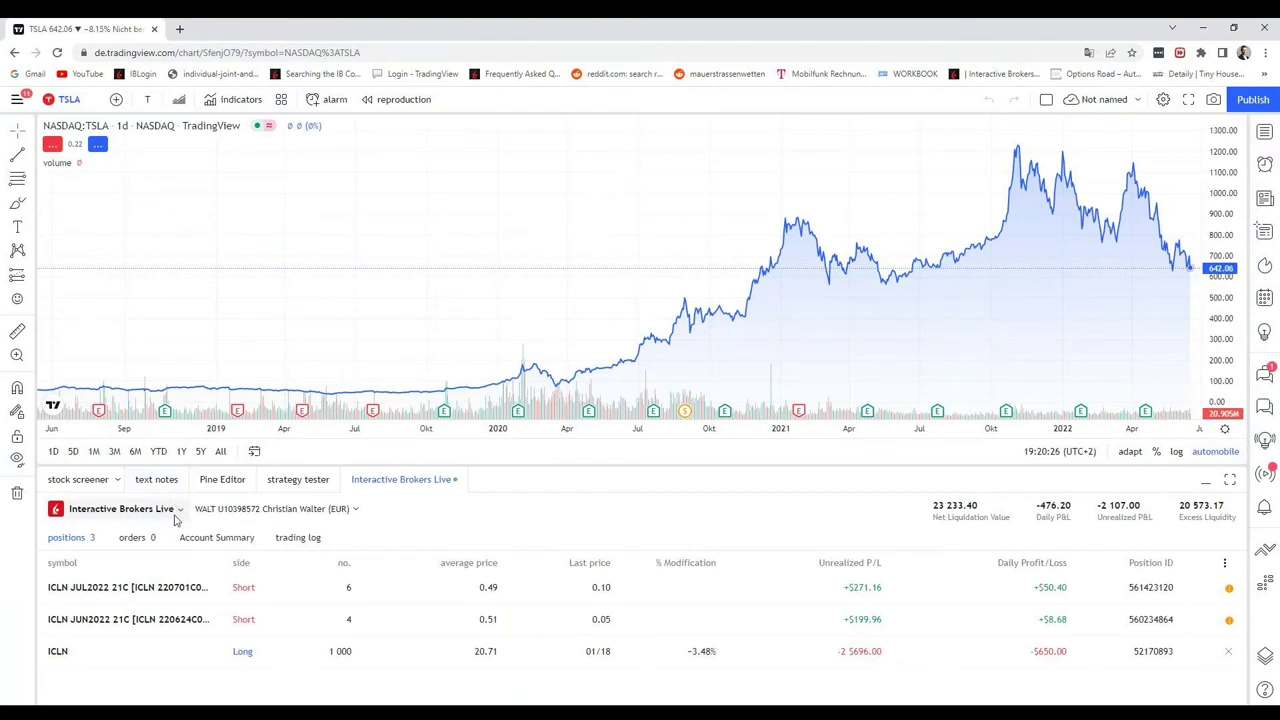
click(352, 515)
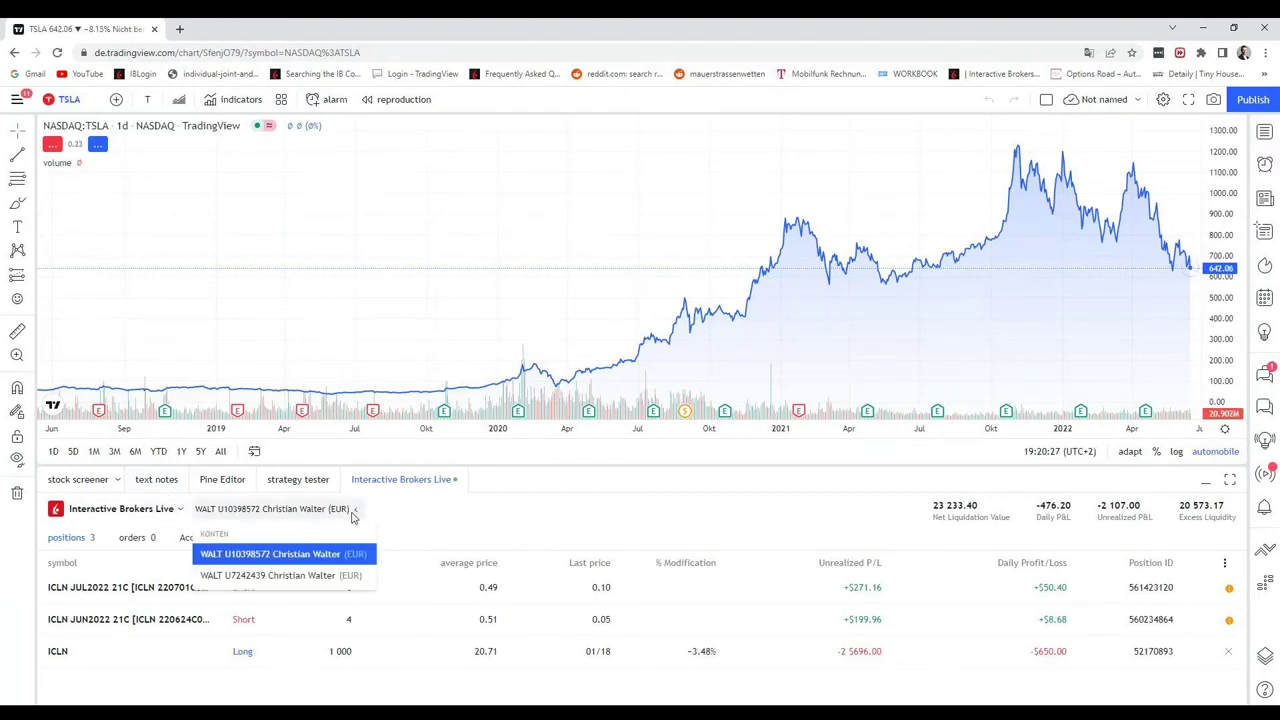
click(335, 575)
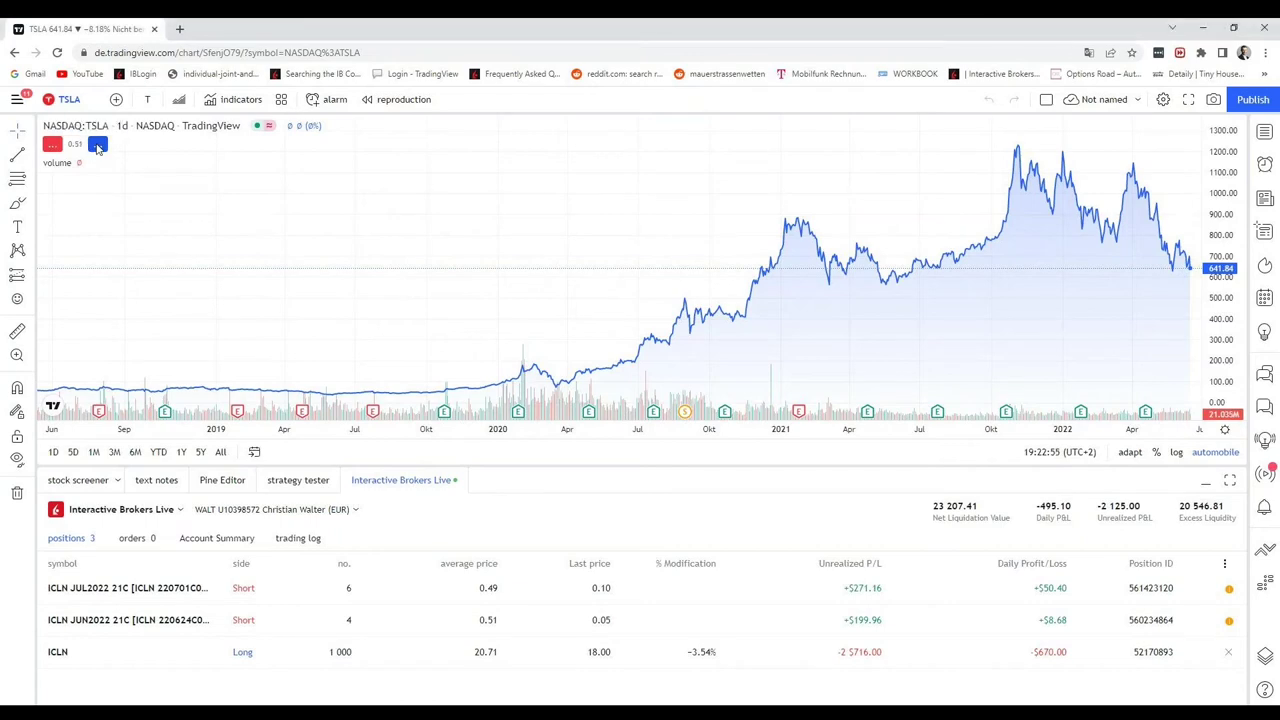
Step: Open a 100-share TSLA market buy ticket with take profit and stop loss enabled
click(97, 147)
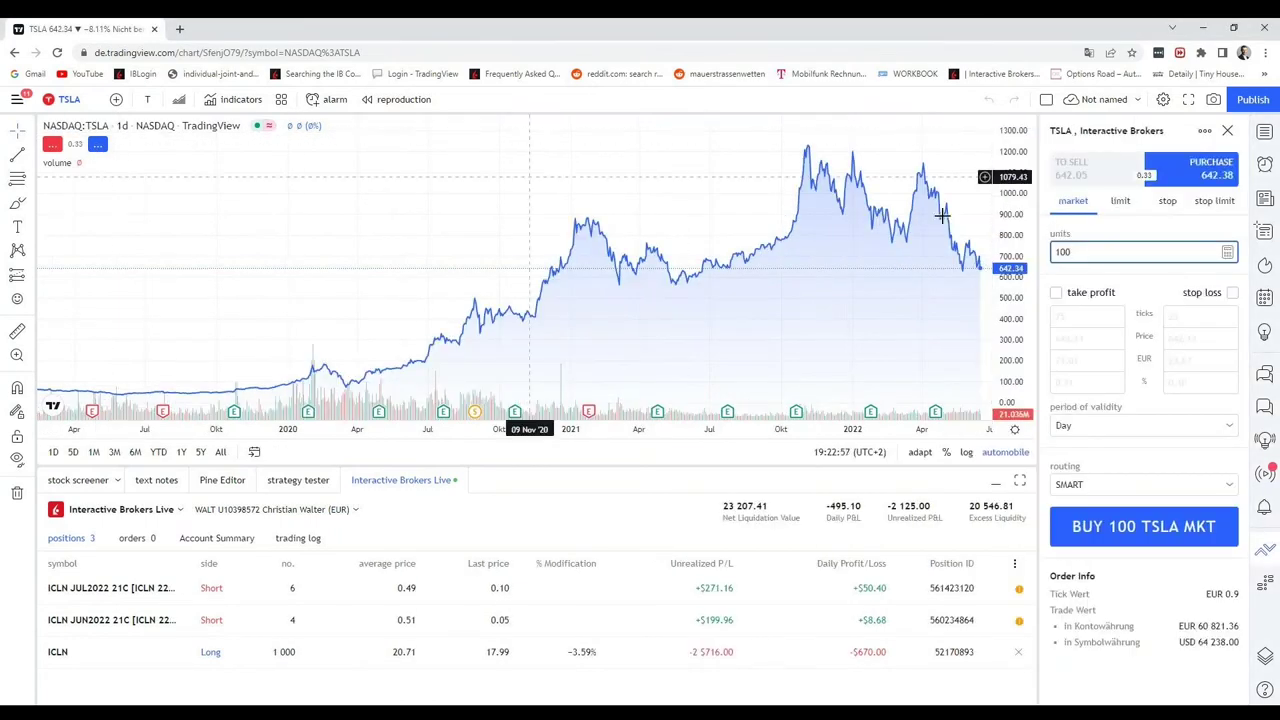
click(1056, 292)
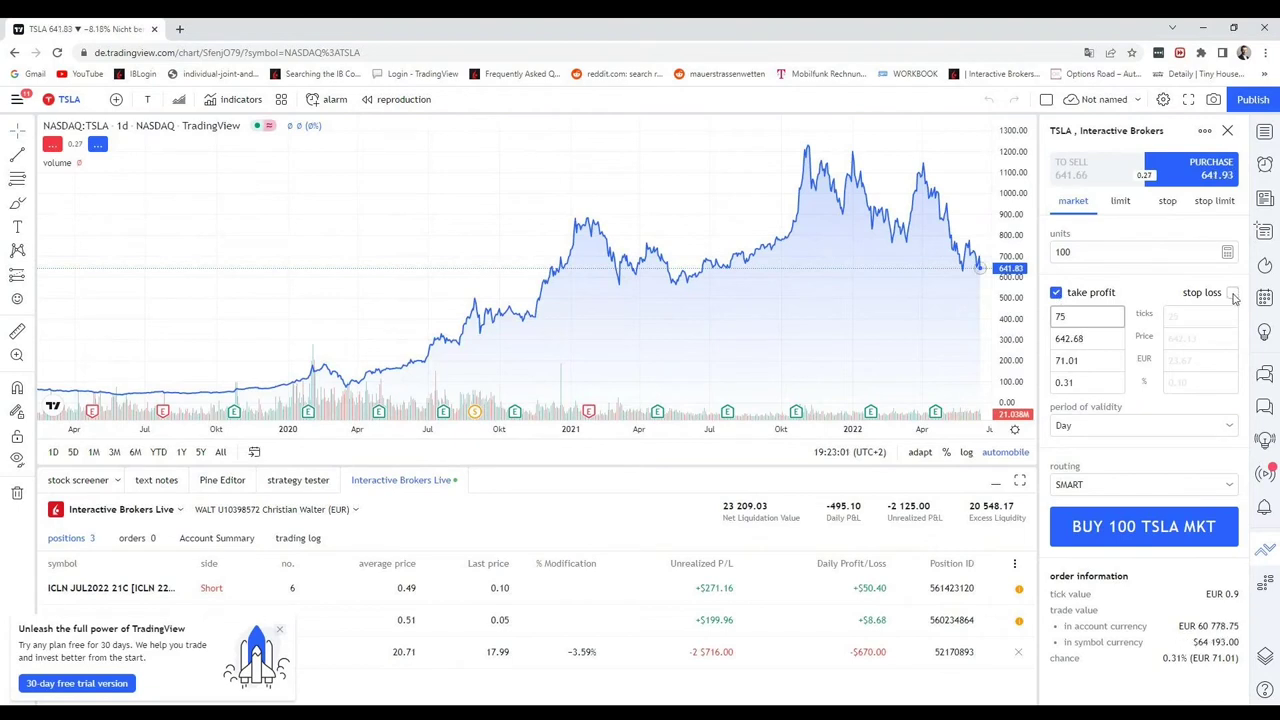
click(1210, 318)
mouse_move(1087, 382)
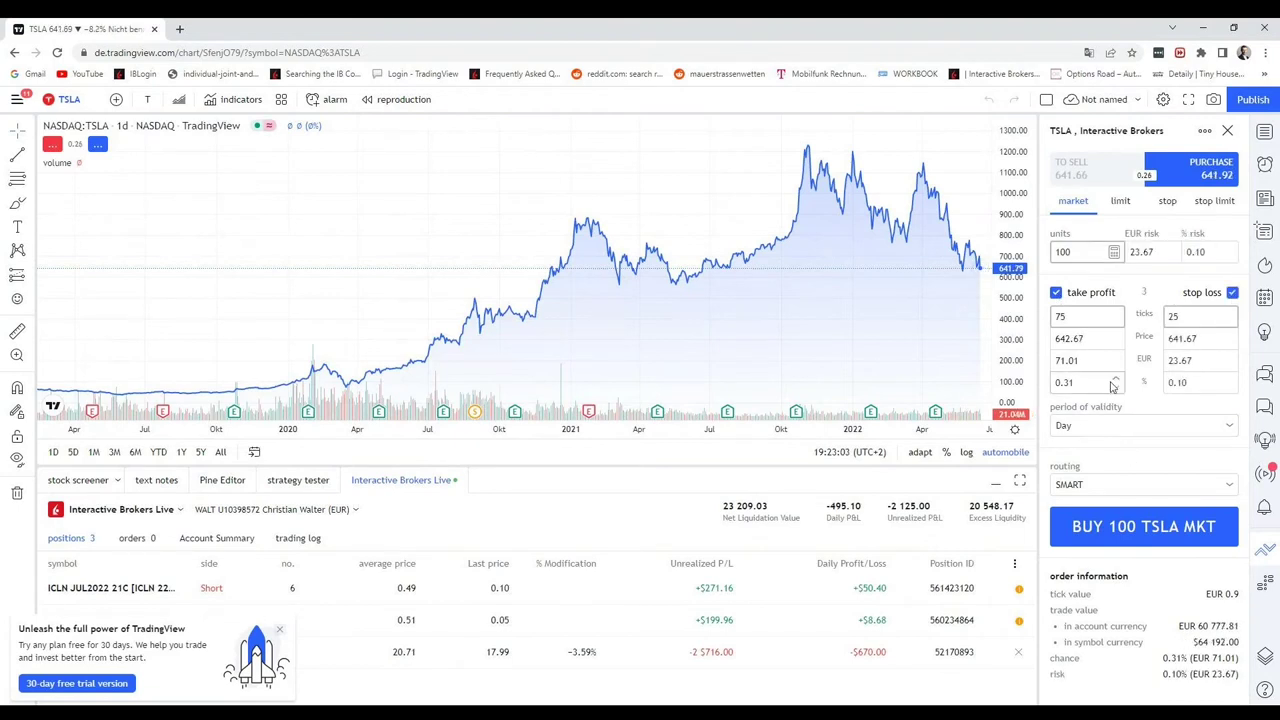